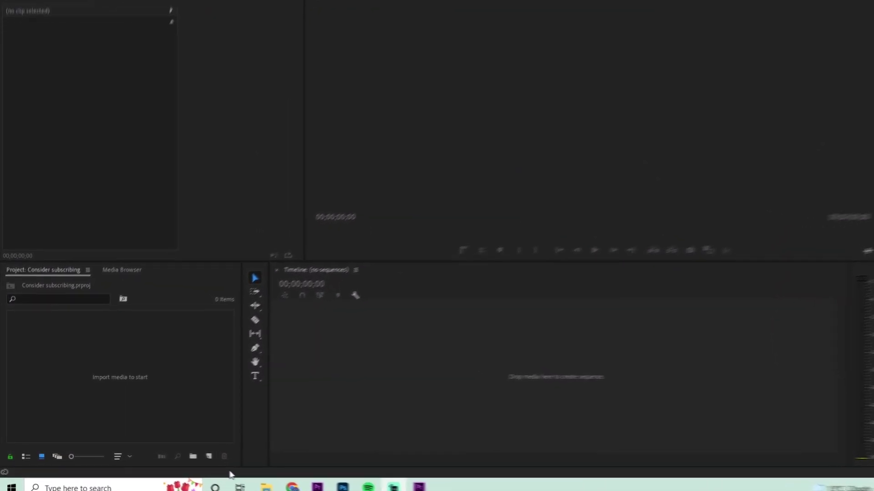
Add a light-blue 1920×1080, 60 fps colour matte named Color Matte to the project.
click(260, 411)
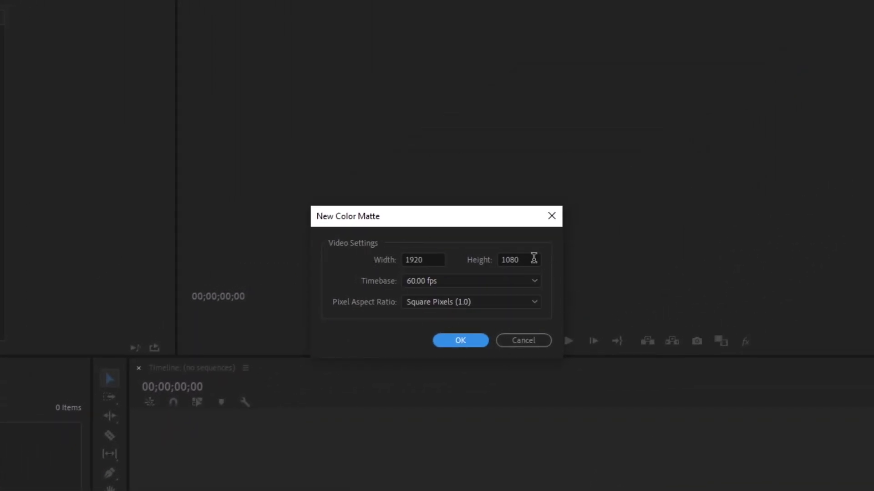
click(459, 340)
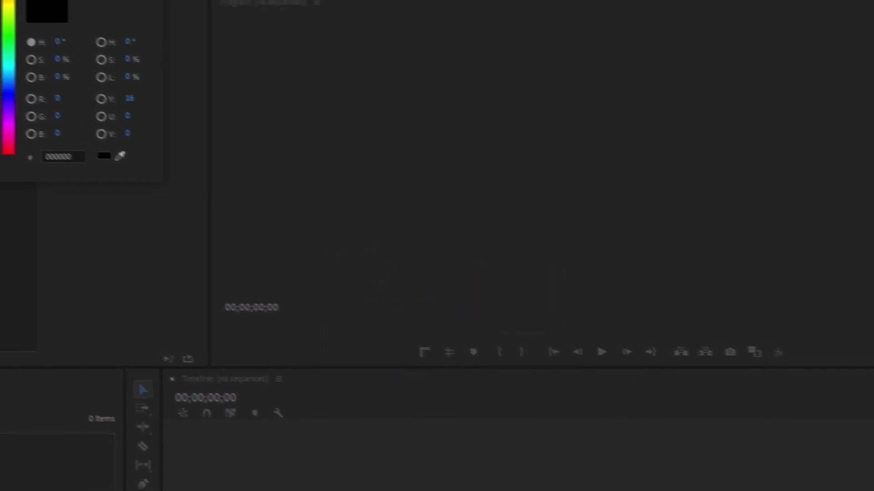
click(203, 128)
drag(129, 160, 116, 207)
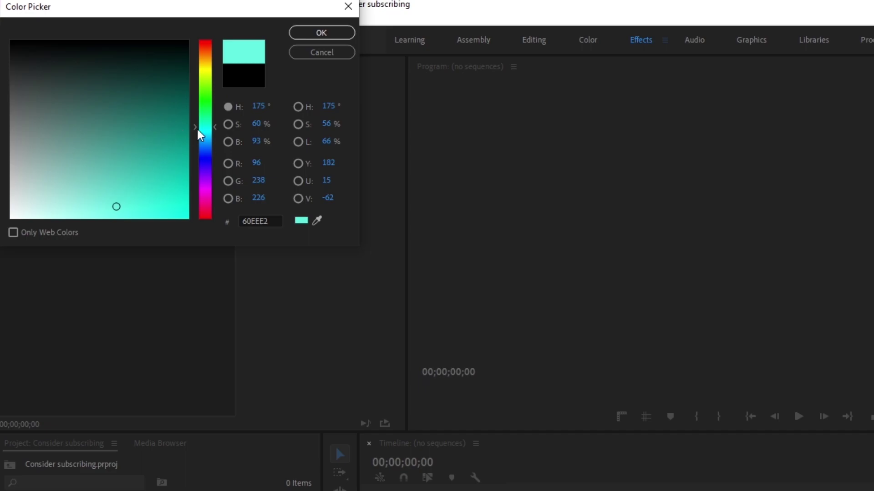
drag(200, 131, 200, 141)
click(332, 32)
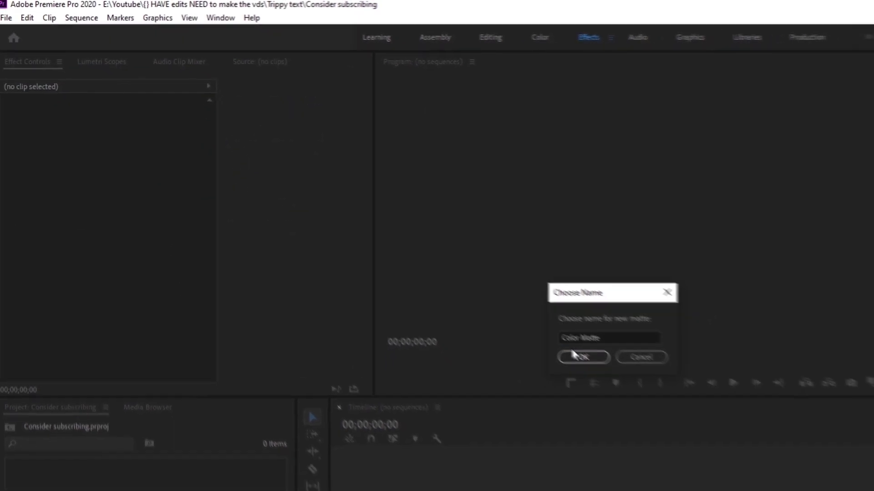
click(575, 356)
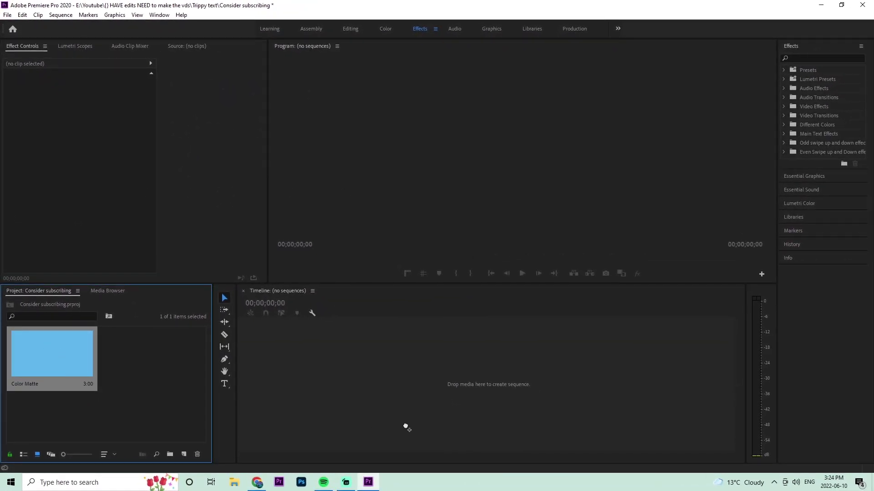
Create a sequence from the Color Matte and lengthen the matte to about ten seconds.
drag(382, 397, 386, 394)
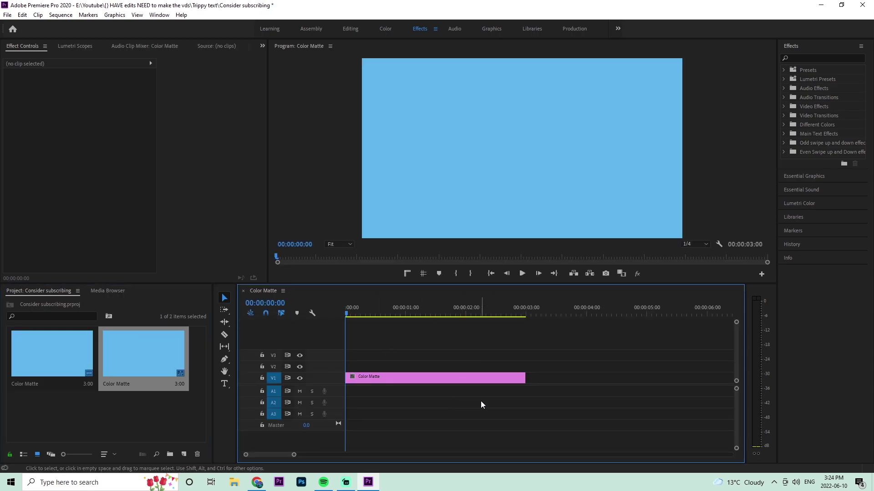
drag(534, 378, 697, 381)
key(backslash)
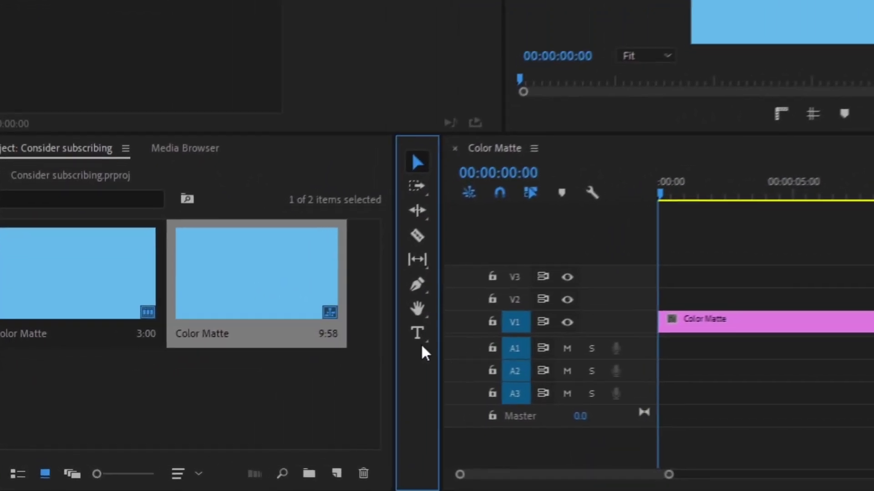
Add a large, centred white 'Trippy' title extended to the matte's full length.
click(242, 380)
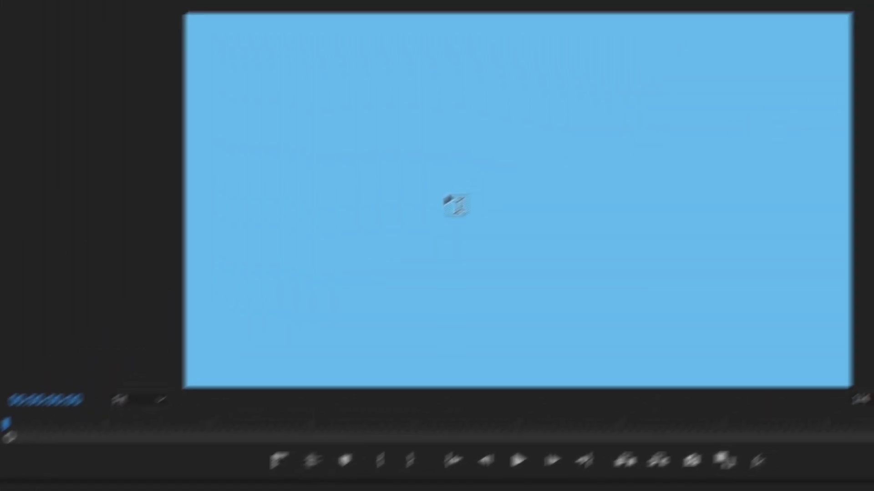
click(453, 203)
text(Trioo)
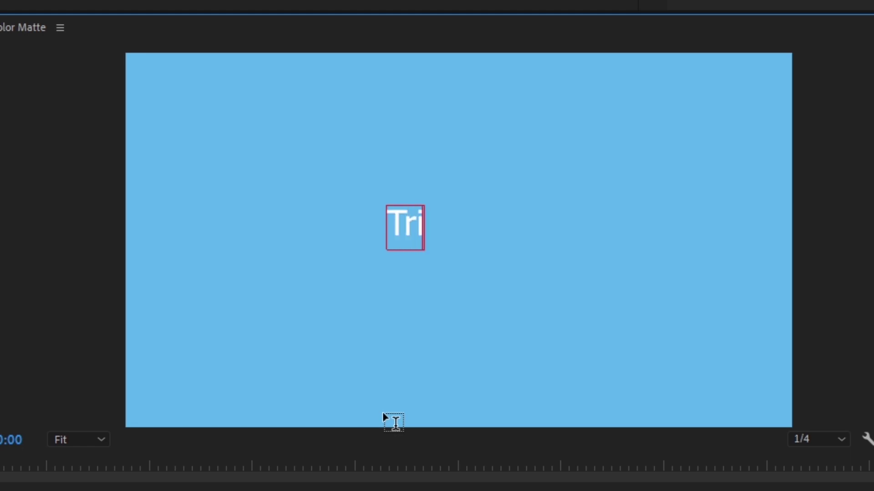
key(BackSpace)
key(BackSpace)
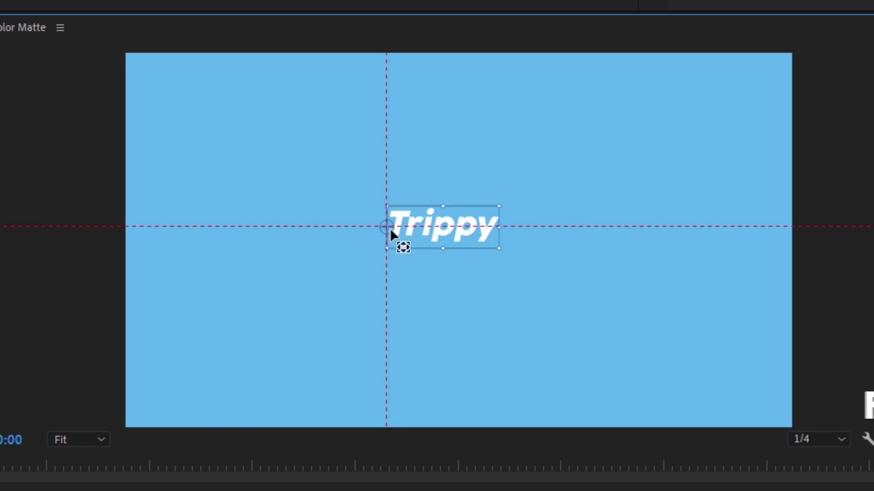
drag(445, 228, 446, 227)
drag(391, 247, 108, 397)
drag(359, 199, 380, 212)
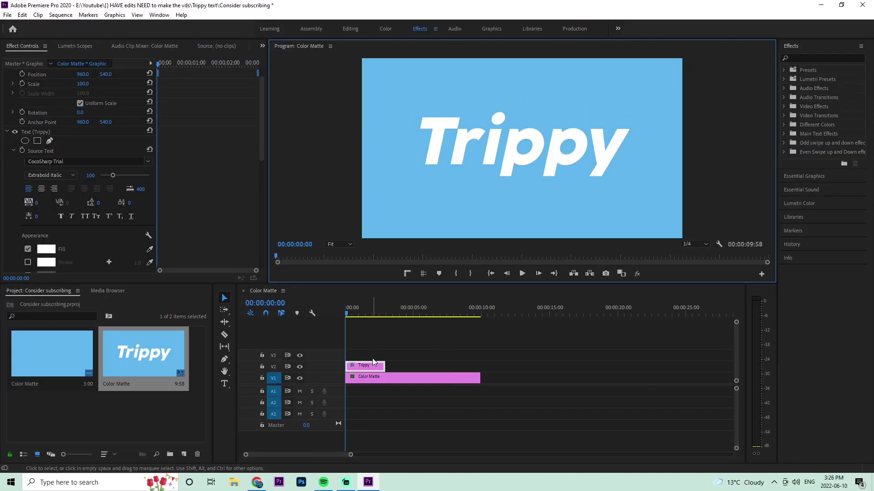
drag(385, 365, 479, 363)
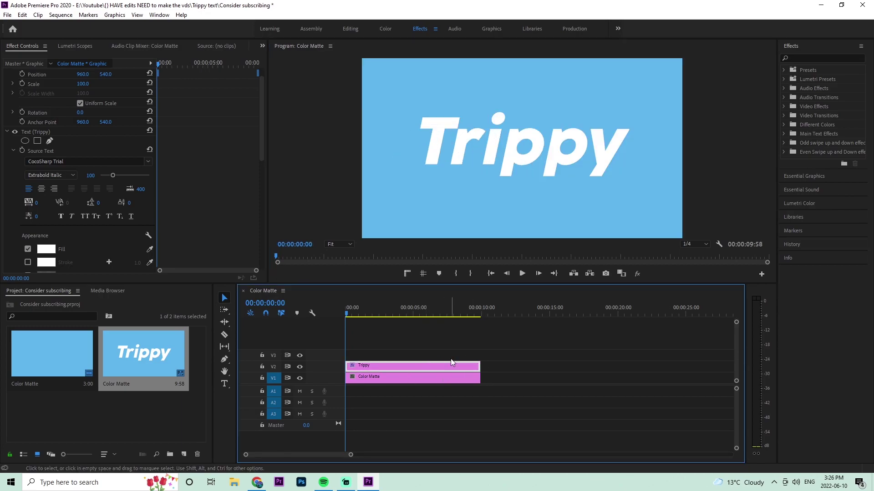
Add three video tracks to the sequence.
right_click(298, 330)
click(329, 381)
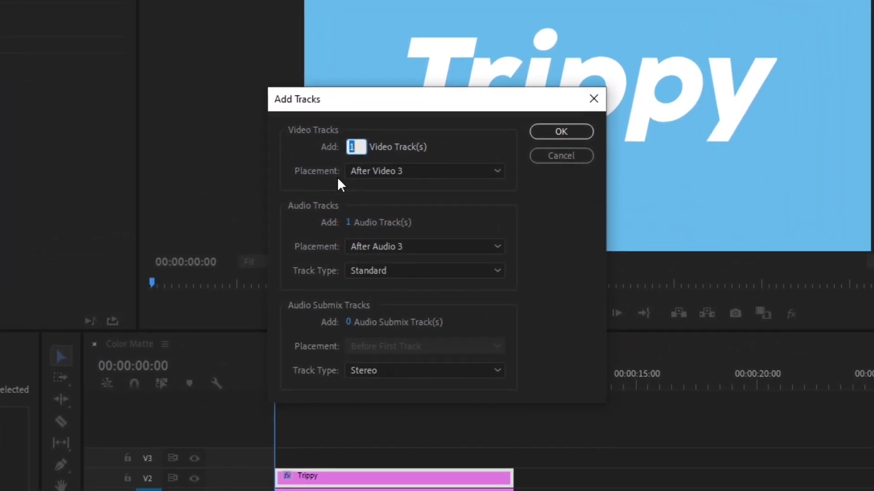
text(3)
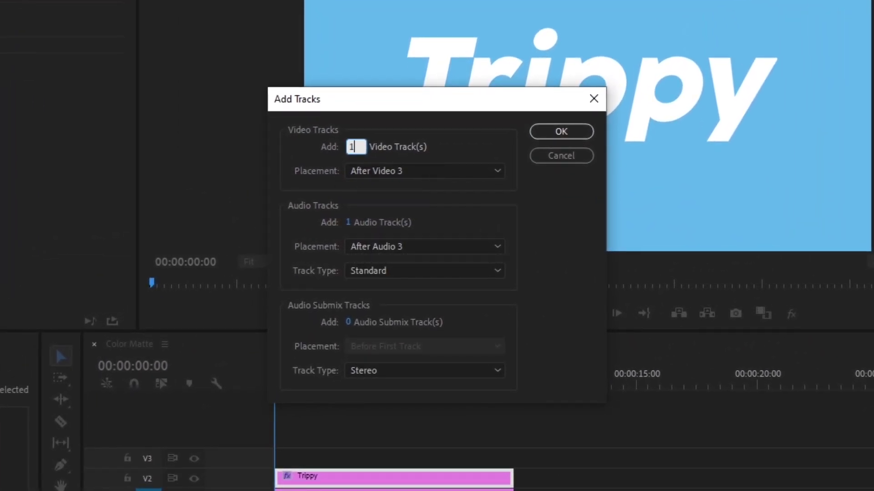
key(Return)
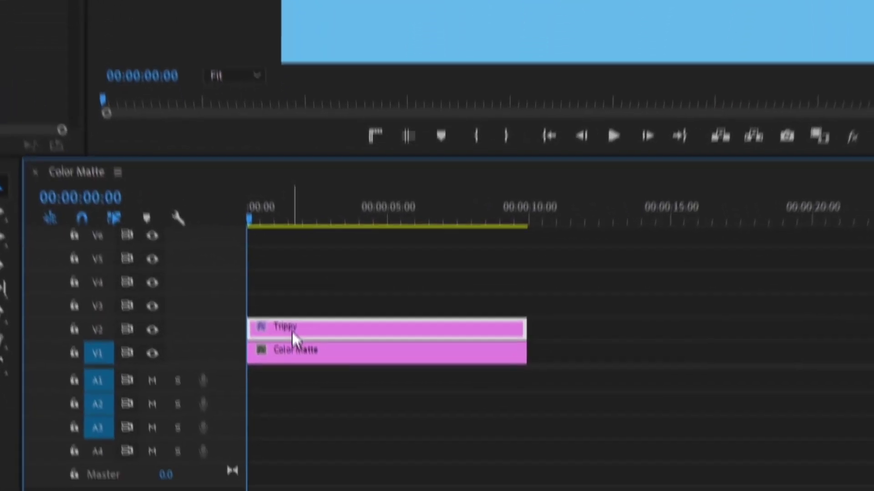
Move the Trippy clip up to V4 and place a copy of it on V3.
drag(297, 279, 295, 234)
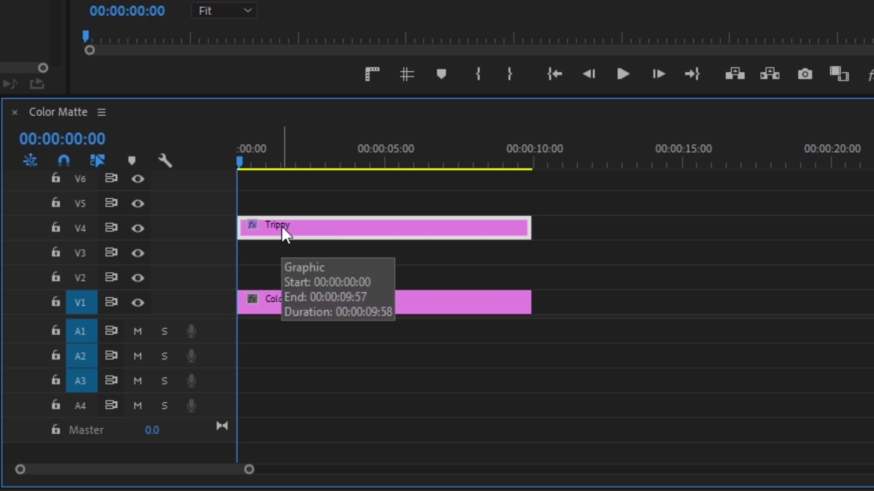
drag(281, 228, 281, 255)
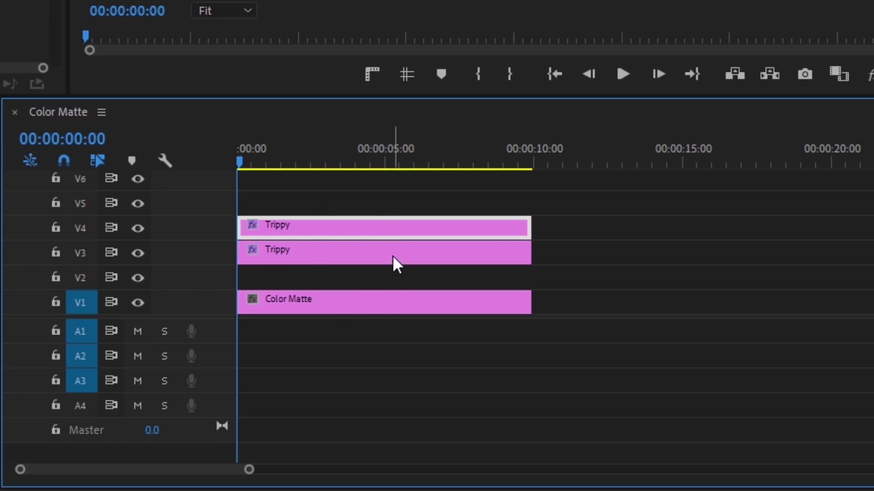
click(360, 262)
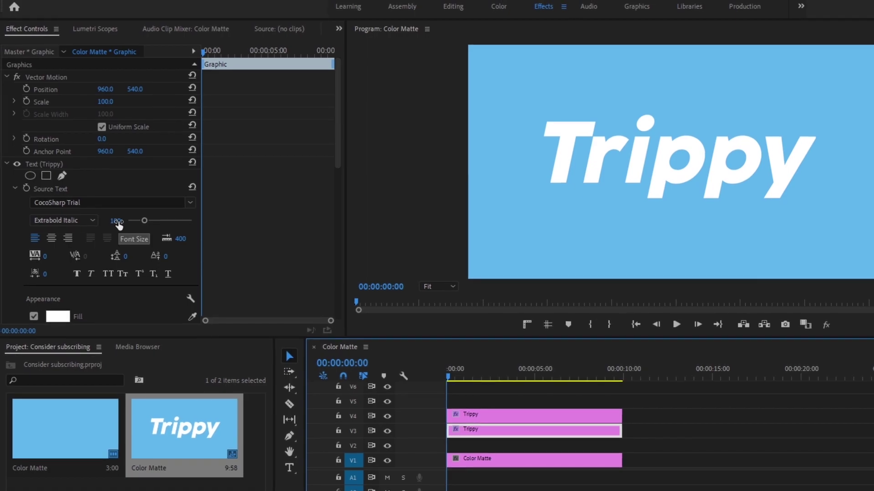
Set the V3 Trippy text fill to orange FFA23F.
scroll(87, 199, down, 5)
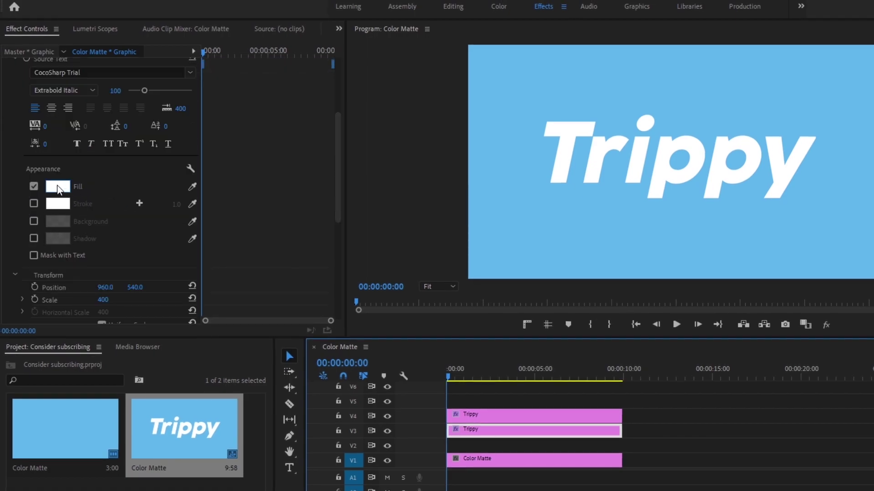
click(58, 189)
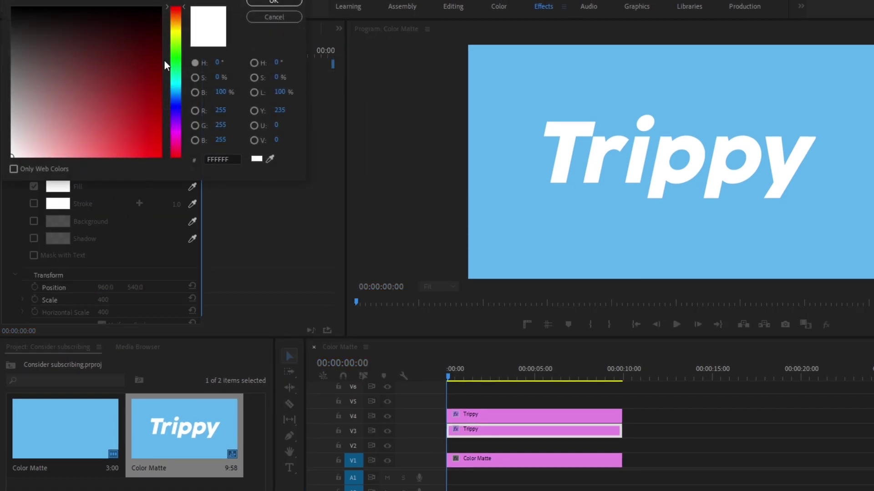
drag(178, 80, 171, 26)
drag(125, 155, 125, 171)
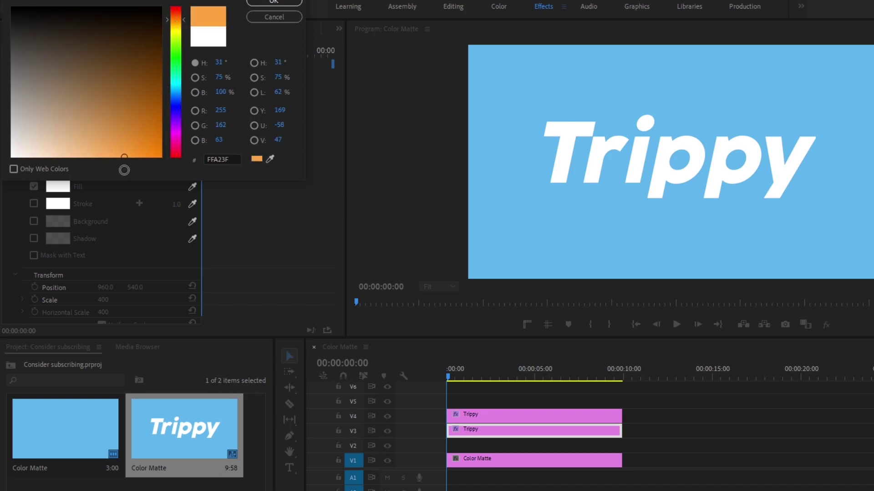
click(298, 2)
Add an orange stroke matching the fill, 10 wide.
click(34, 203)
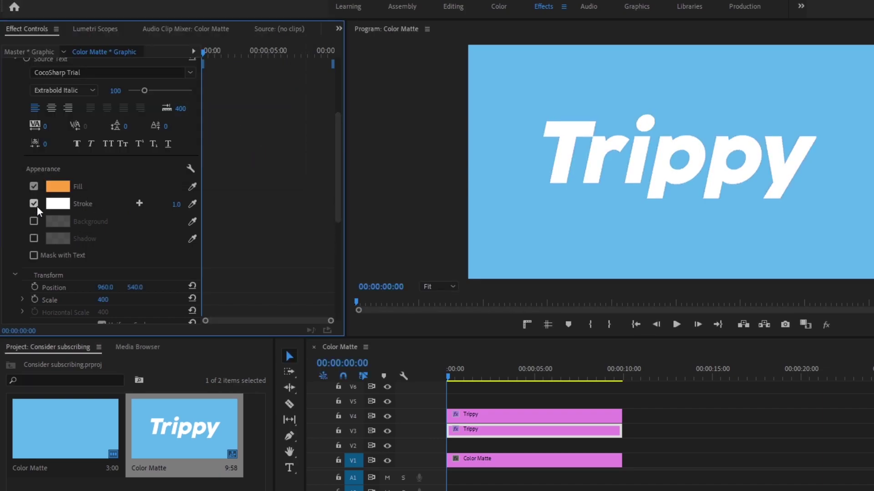
click(61, 202)
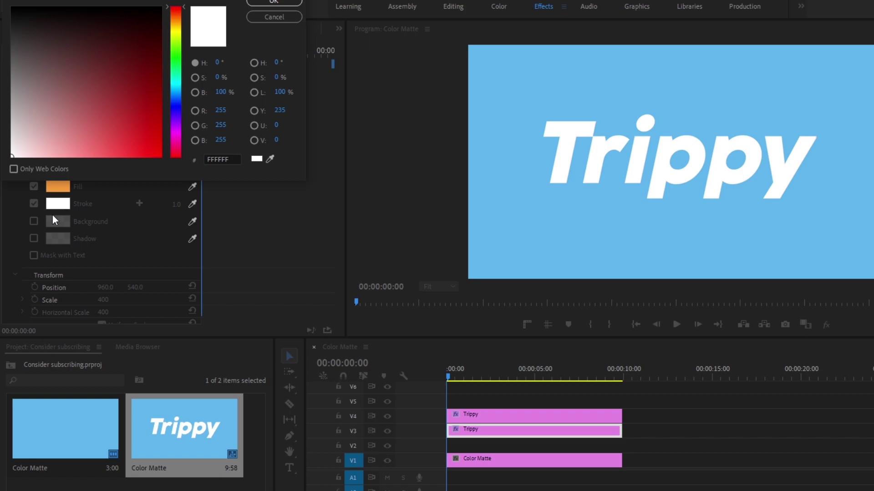
click(271, 159)
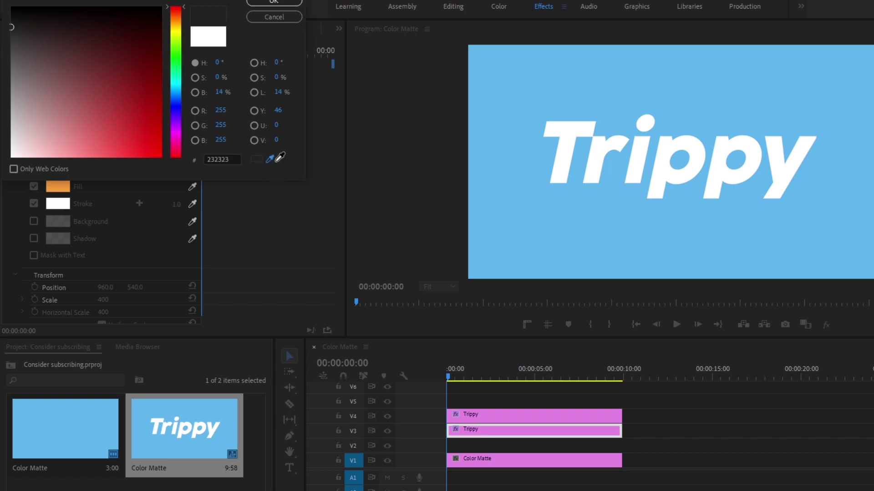
click(274, 2)
mouse_move(176, 204)
mouse_down()
mouse_move(195, 205)
mouse_move(181, 204)
mouse_up()
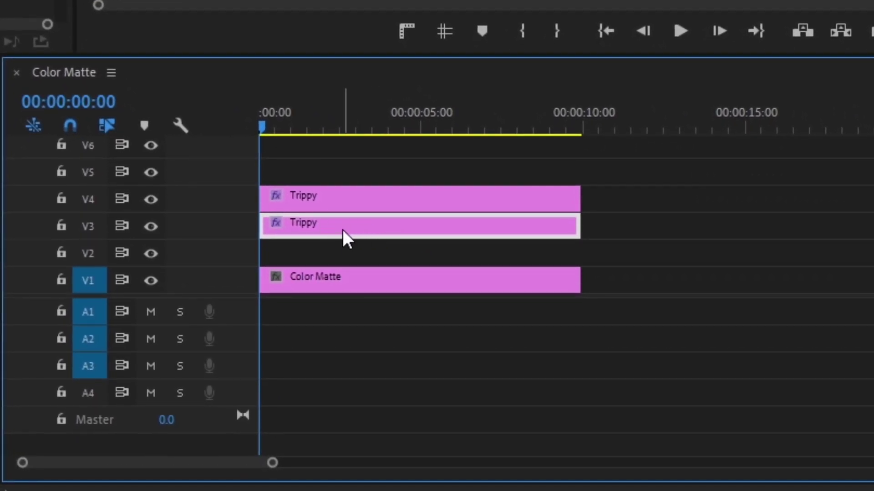
Copy the Trippy clip onto V2 and give it a magenta EF3BFF fill.
drag(362, 228, 370, 259)
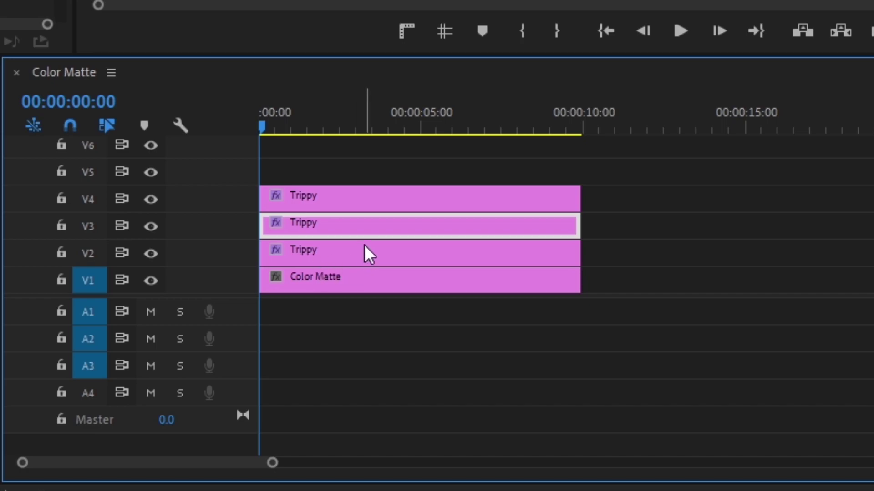
click(360, 253)
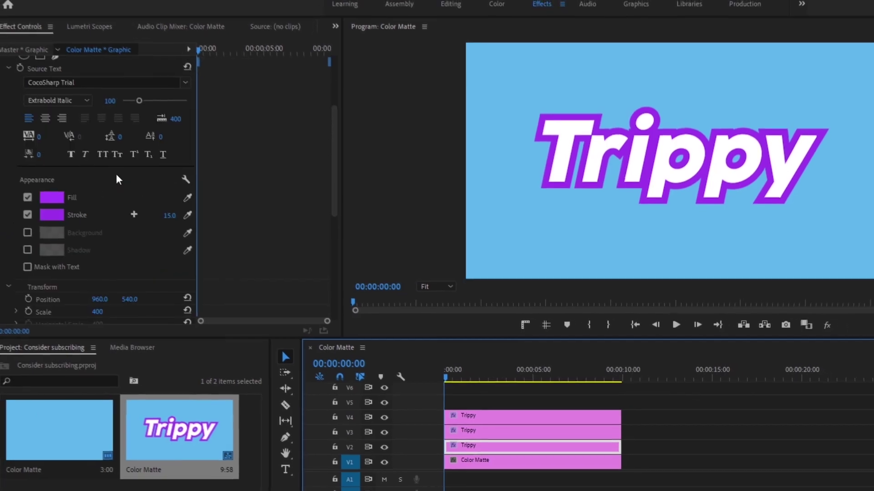
click(62, 203)
drag(182, 125, 184, 133)
key(Return)
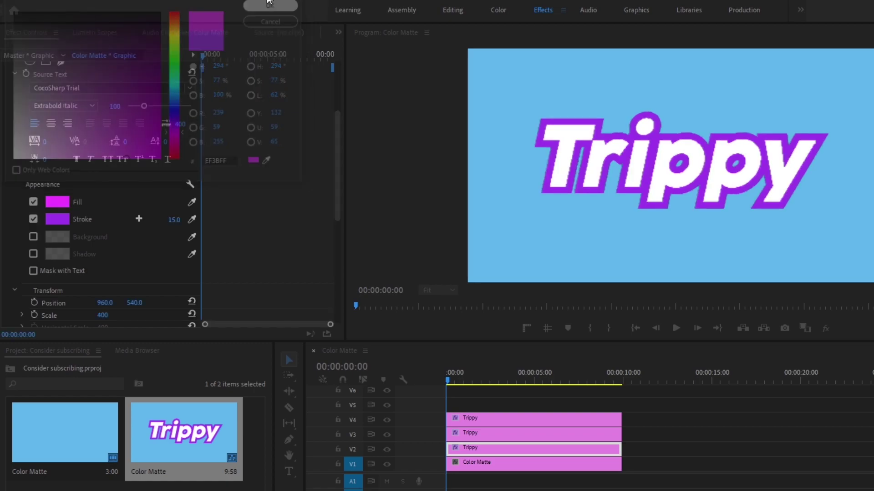
Match the V2 copy's stroke to the magenta fill and set its width to 23.
click(56, 217)
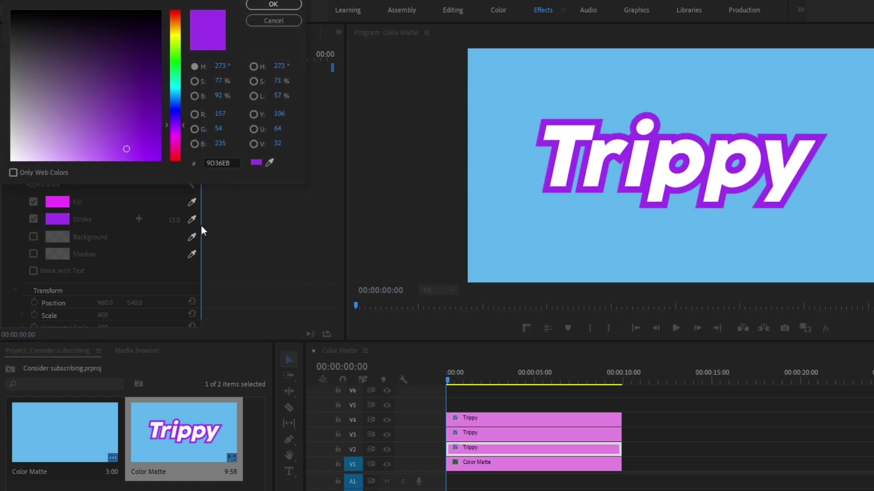
click(269, 162)
click(62, 203)
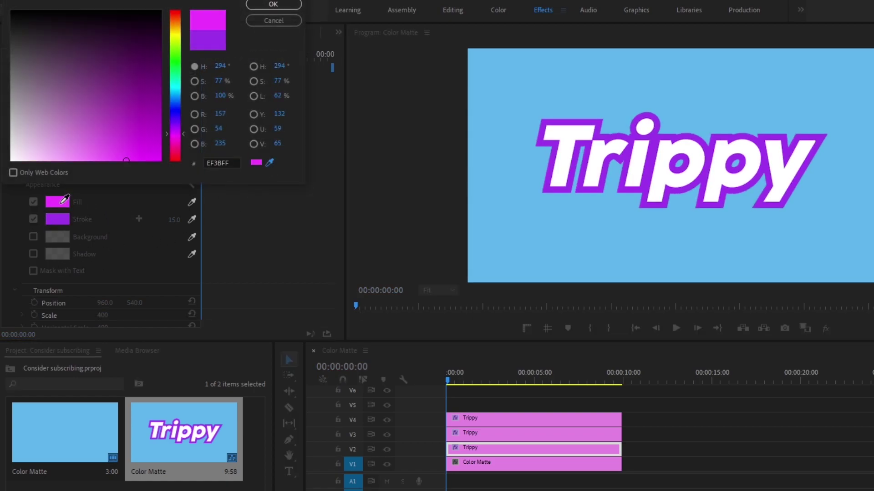
click(274, 4)
click(171, 197)
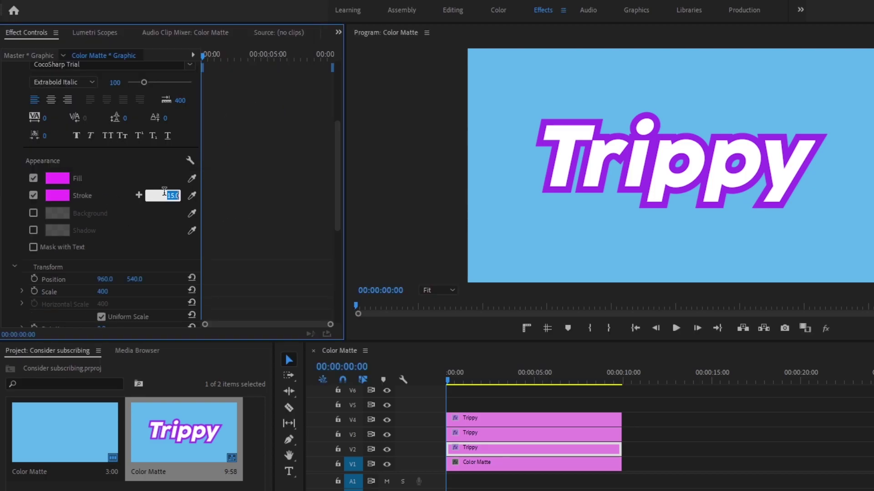
text(23)
key(Return)
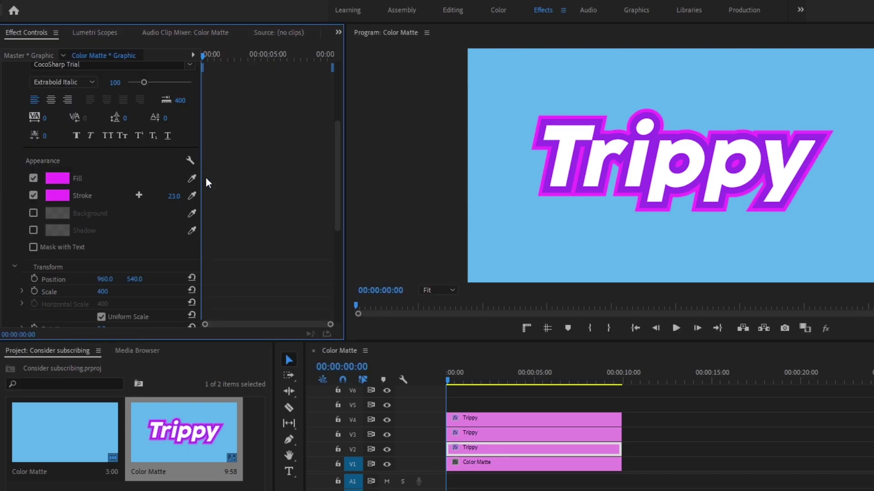
scroll(131, 163, down, 2)
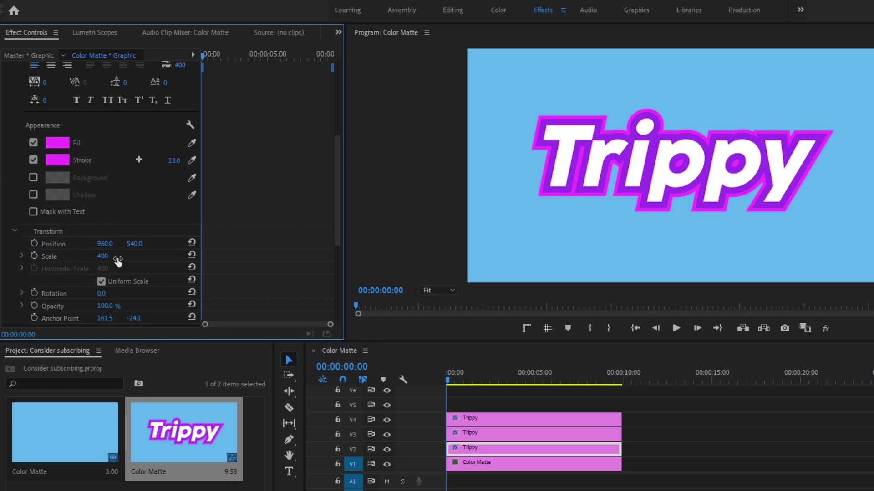
Move the magenta V2 copy to position 1030, 575 and scale it to 384.
drag(102, 257, 109, 256)
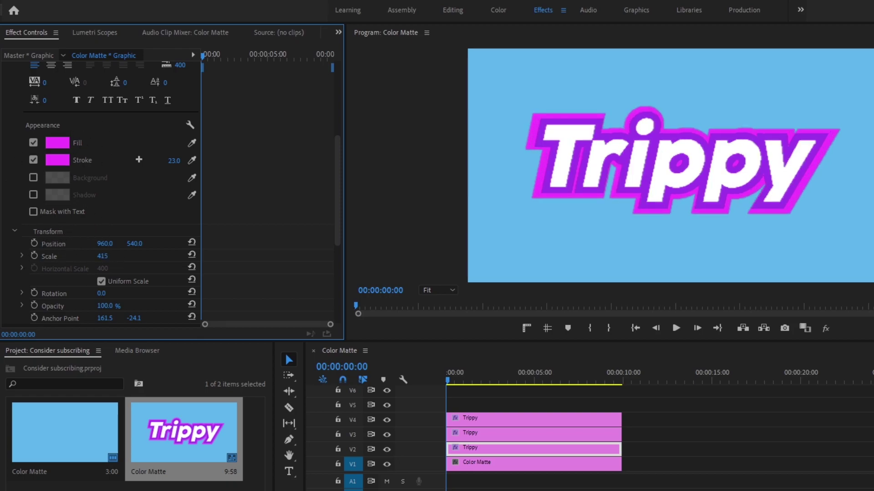
scroll(158, 259, down, 1)
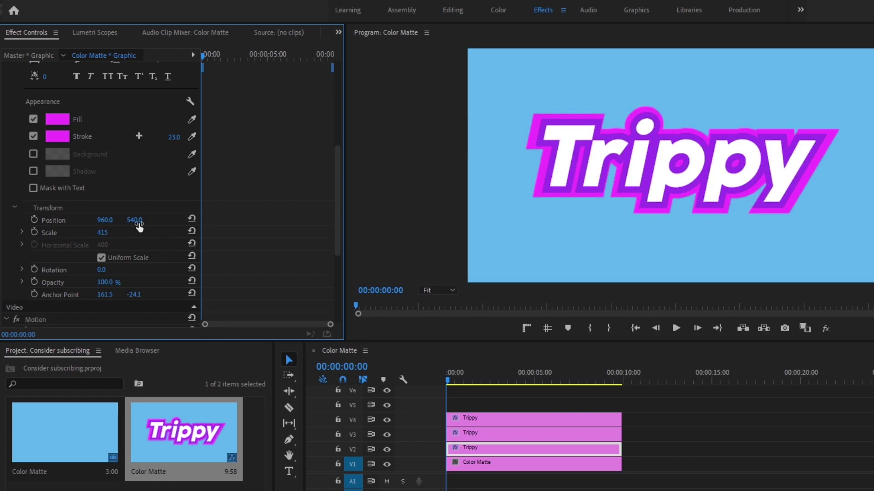
mouse_move(134, 220)
mouse_down()
mouse_move(151, 220)
mouse_move(97, 220)
mouse_move(140, 220)
mouse_up()
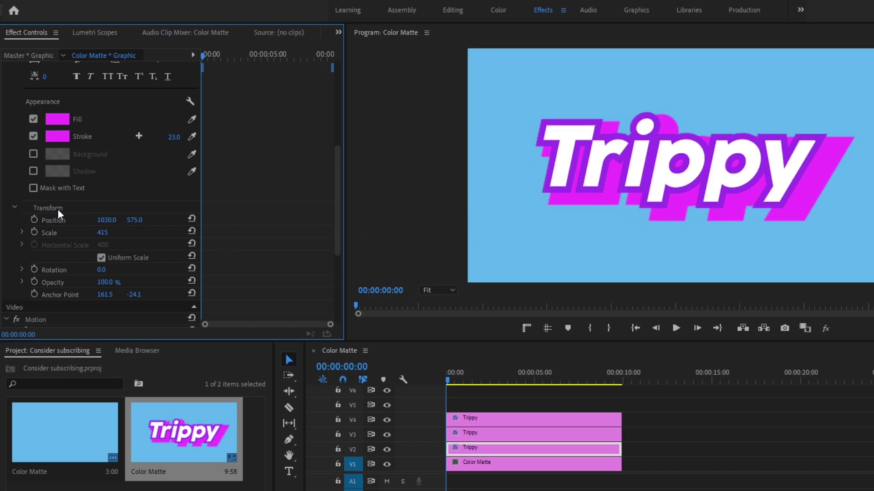
drag(149, 233, 135, 233)
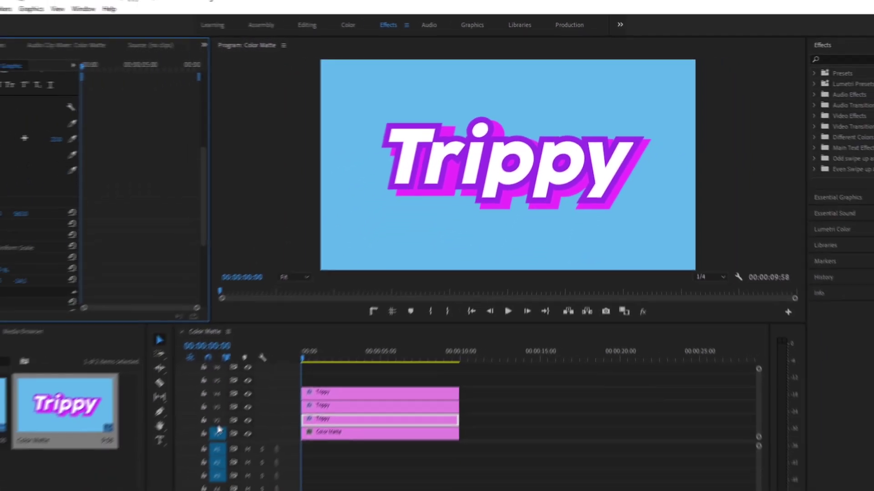
click(360, 354)
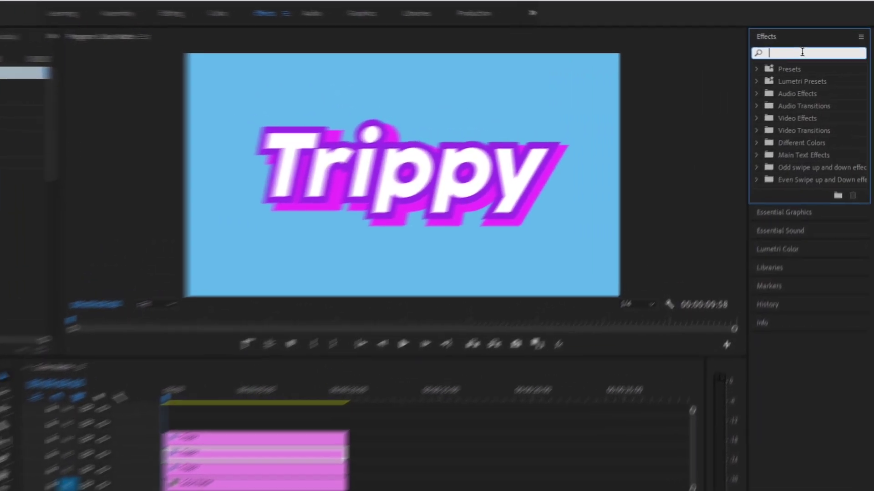
Apply Drop Shadow to the V3 Trippy clip with distance 23 and softness 64.
click(818, 57)
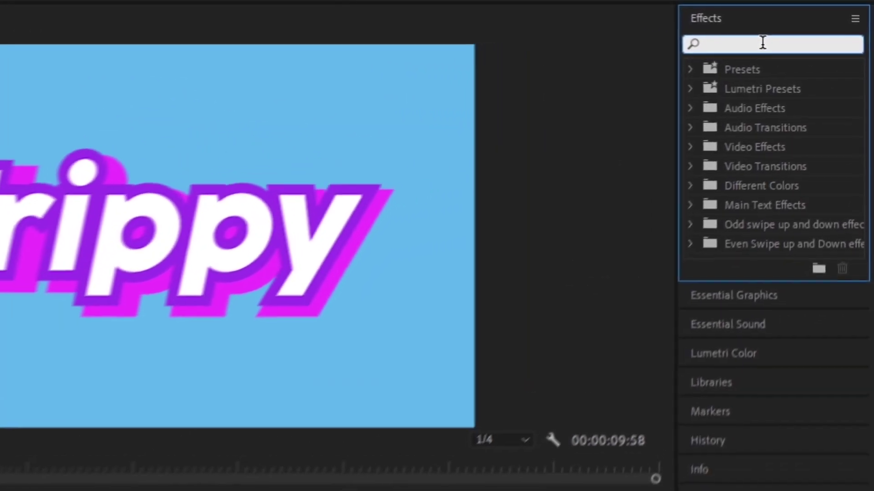
text(drop)
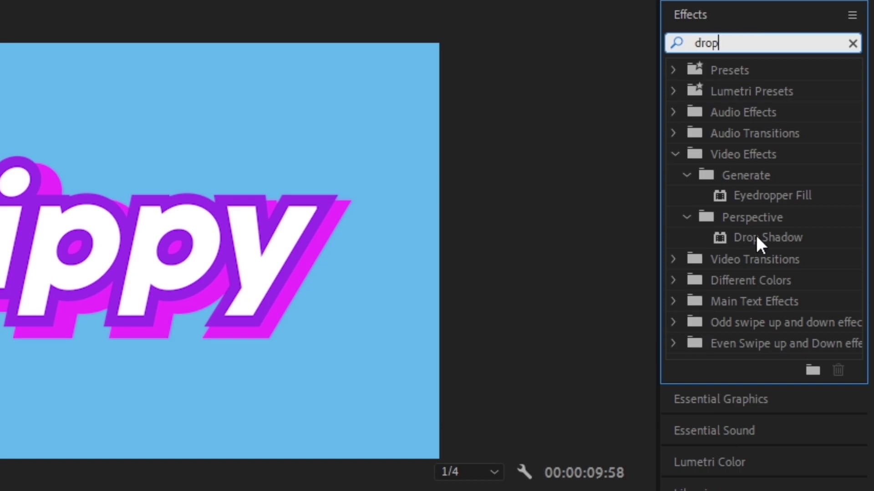
click(757, 237)
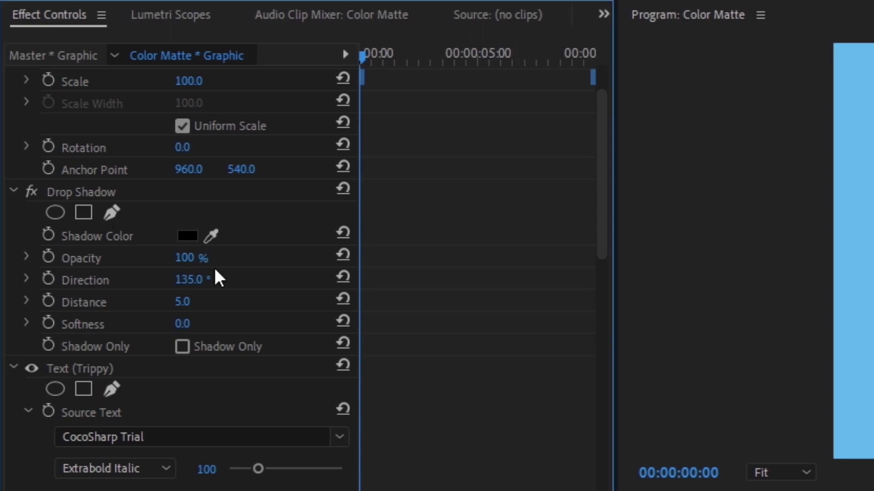
click(203, 299)
text(23)
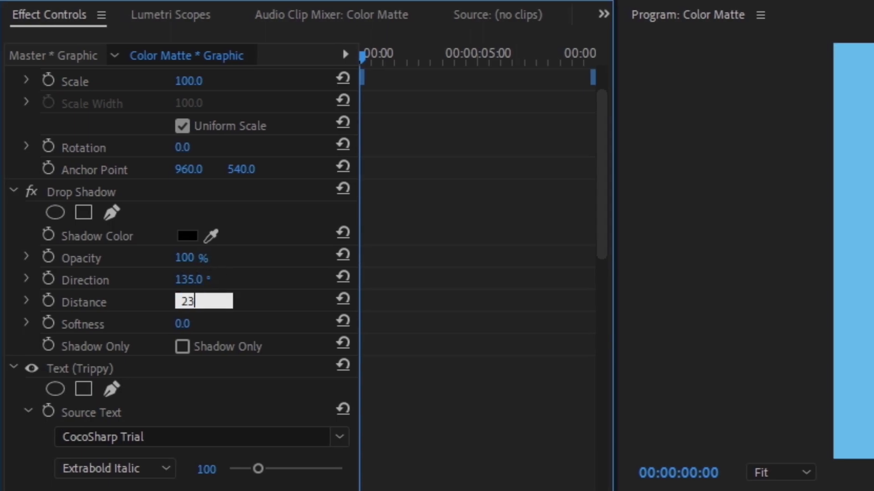
key(Return)
drag(182, 324, 211, 324)
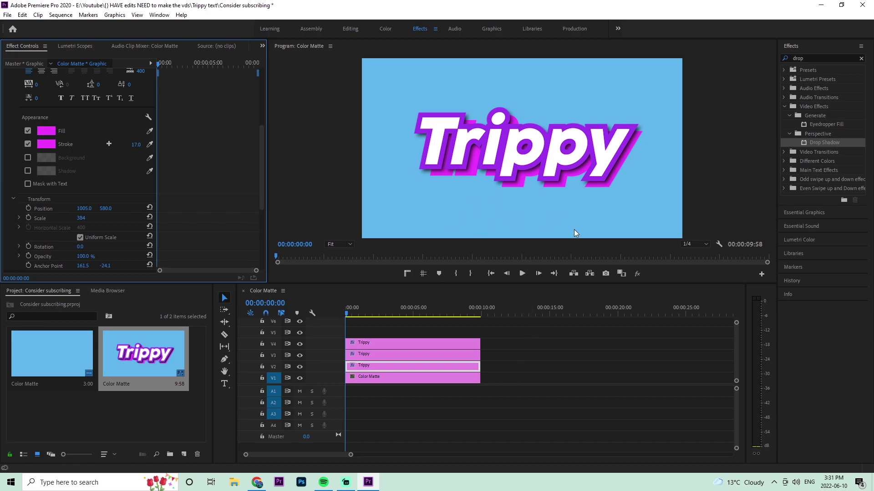
Nest the three Trippy title clips into Nested Sequence 02 and select it.
drag(523, 370, 425, 339)
right_click(422, 345)
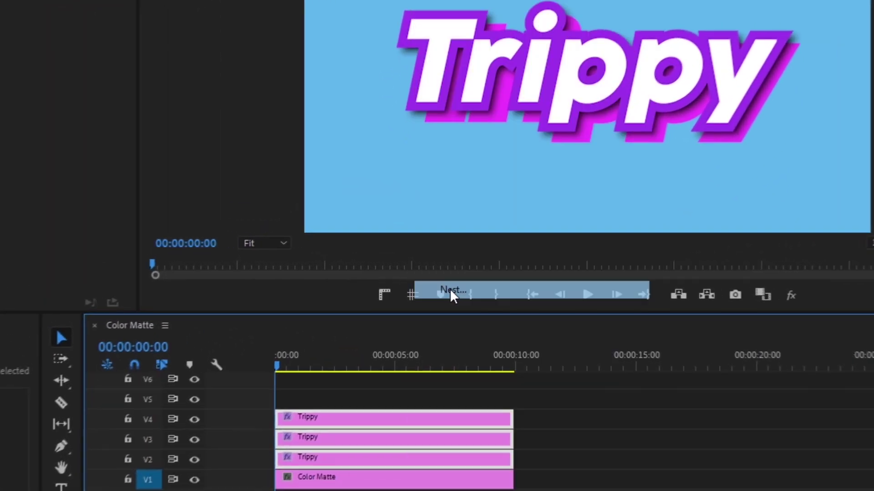
click(451, 291)
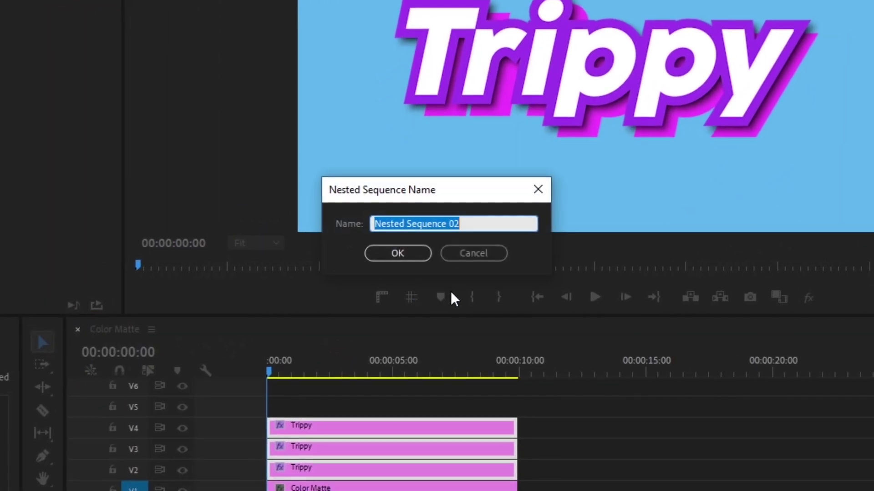
click(396, 252)
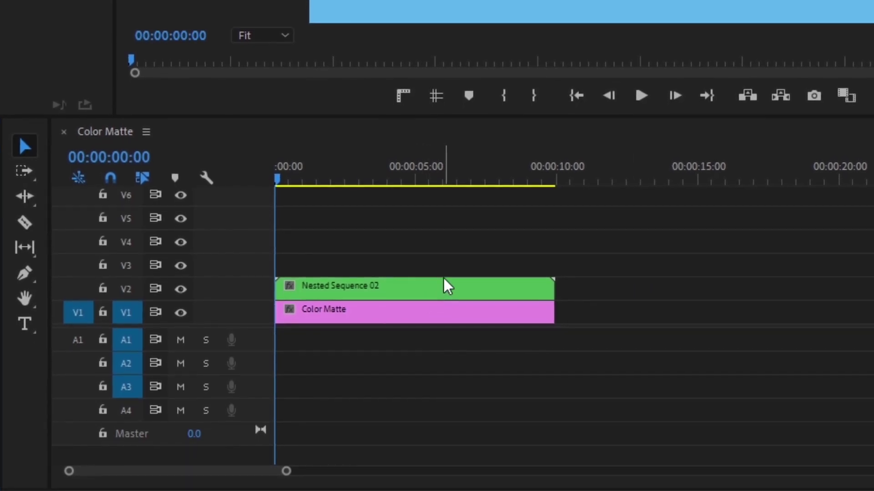
click(448, 286)
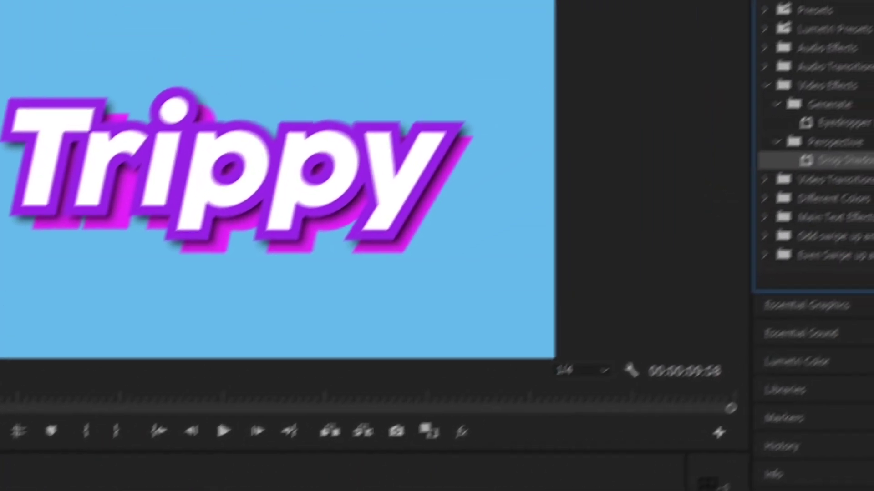
Apply the Wave Warp effect to the nested Trippy clip.
key(BackSpace)
text(wave war)
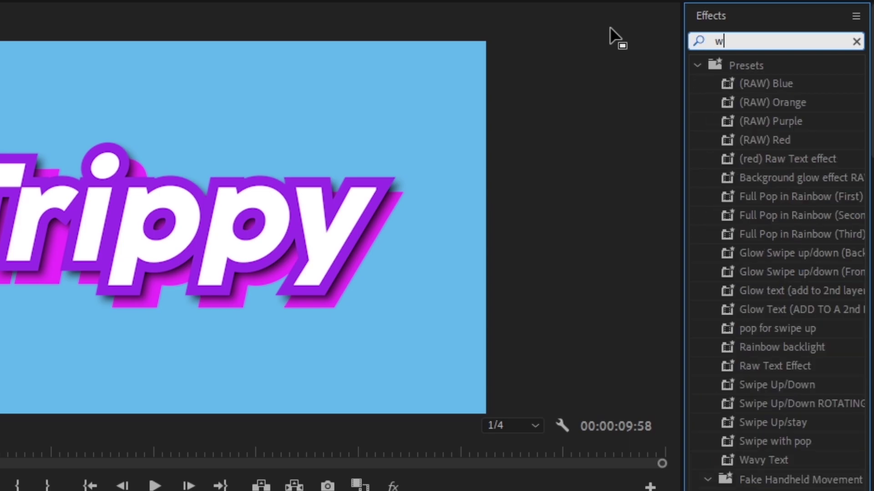
click(770, 177)
double_click(780, 182)
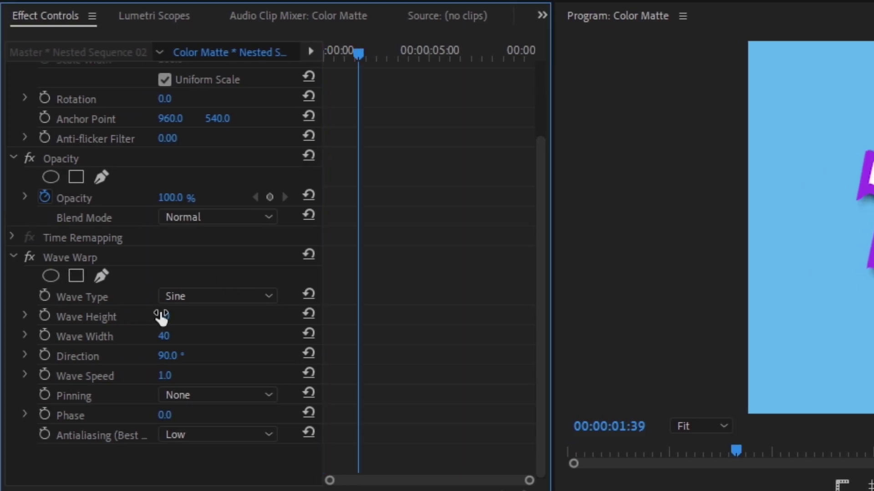
Set Wave Warp height 47, width 950 and speed 0.5, then preview playback.
click(165, 316)
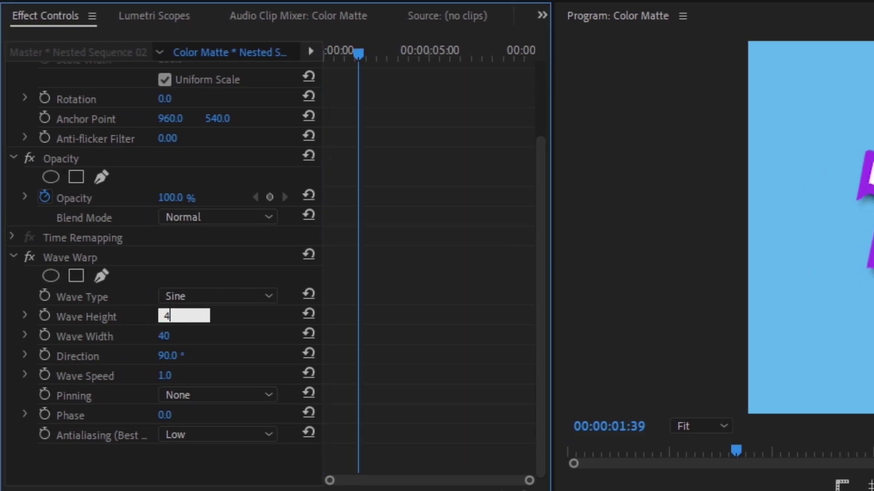
key(Return)
click(180, 331)
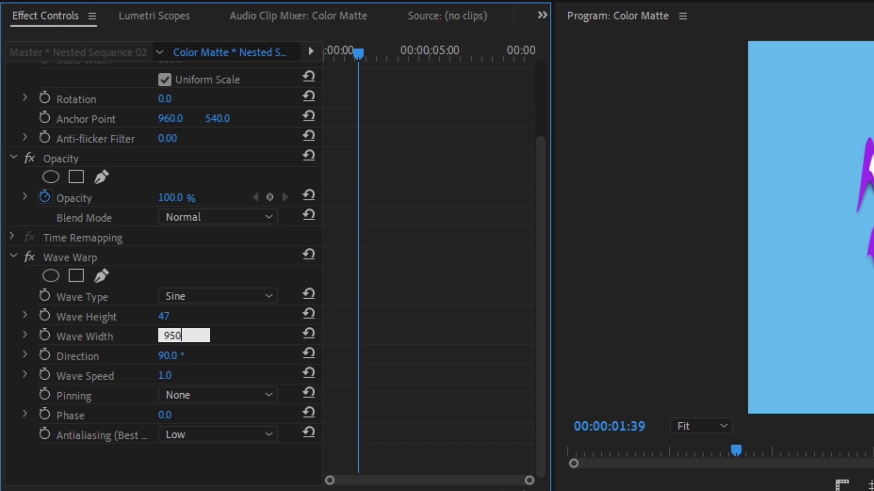
key(Return)
click(184, 374)
text(0.5)
key(Return)
key(space)
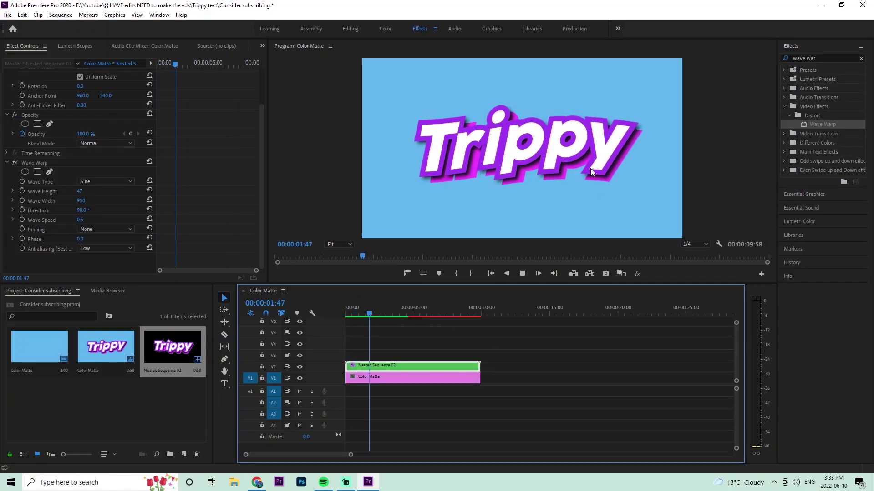
key(space)
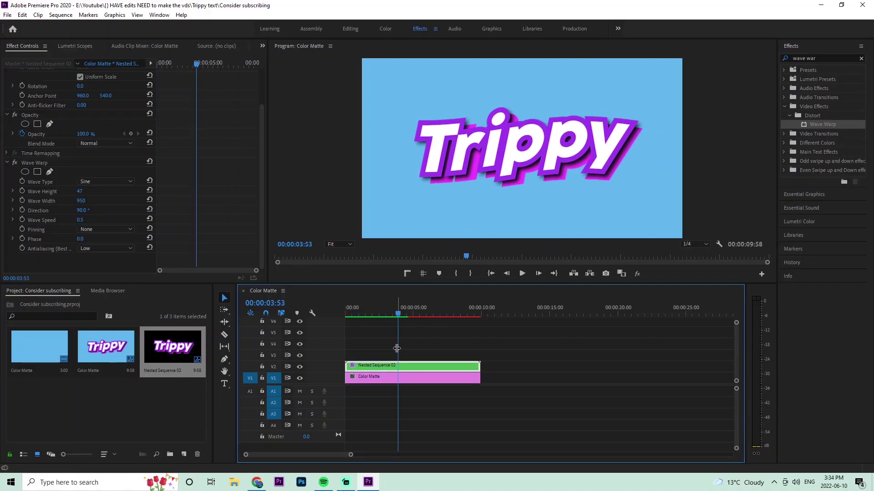
Open Nested Sequence 02 and apply Color Balance (HLS) to its V3 Trippy clip.
double_click(427, 367)
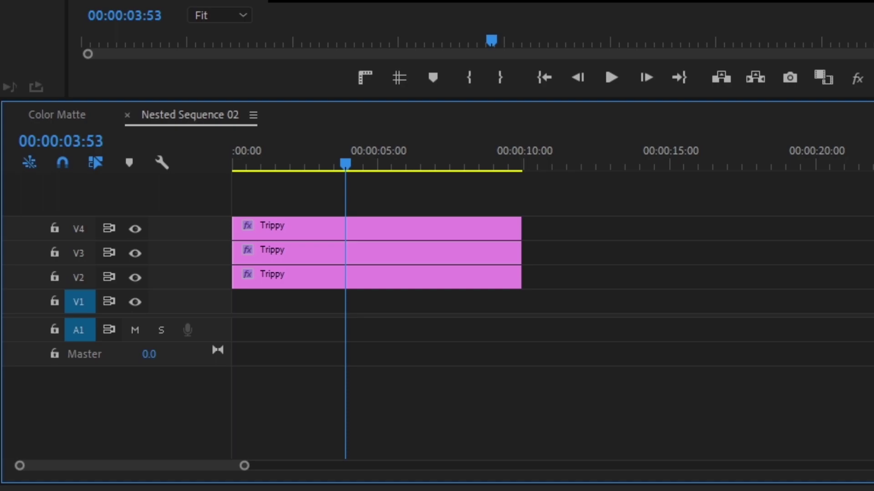
click(444, 238)
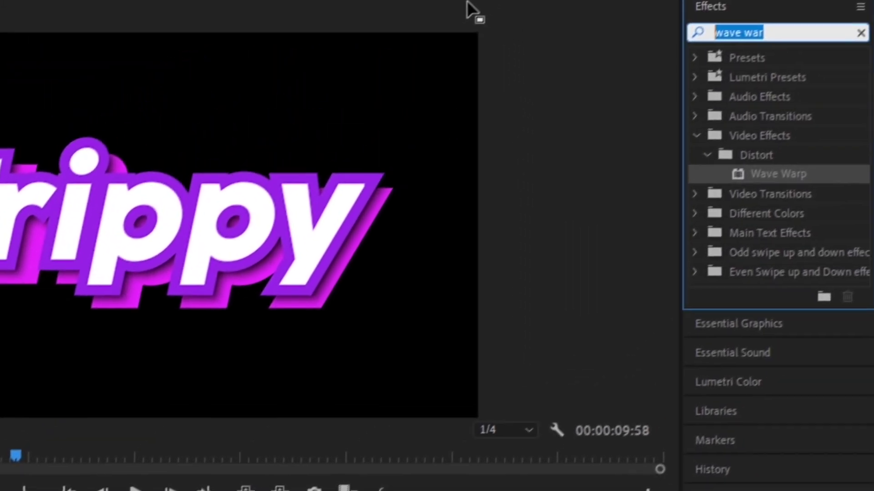
key(BackSpace)
text(color bal)
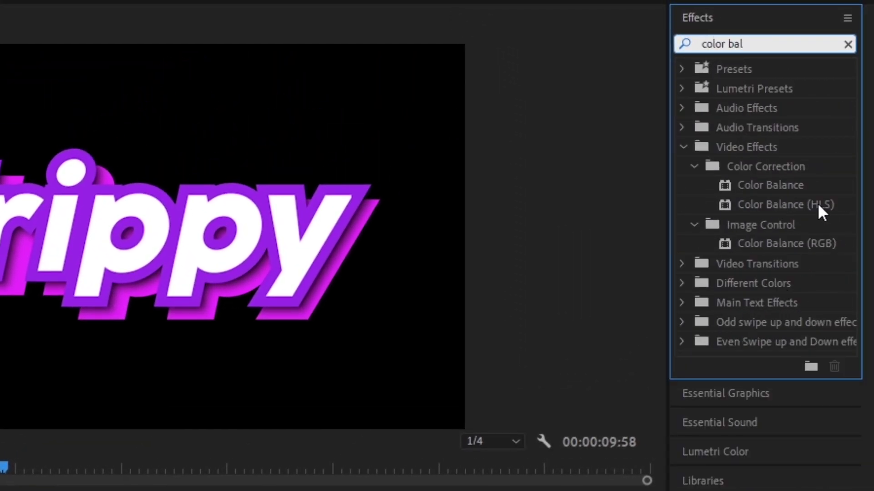
click(786, 204)
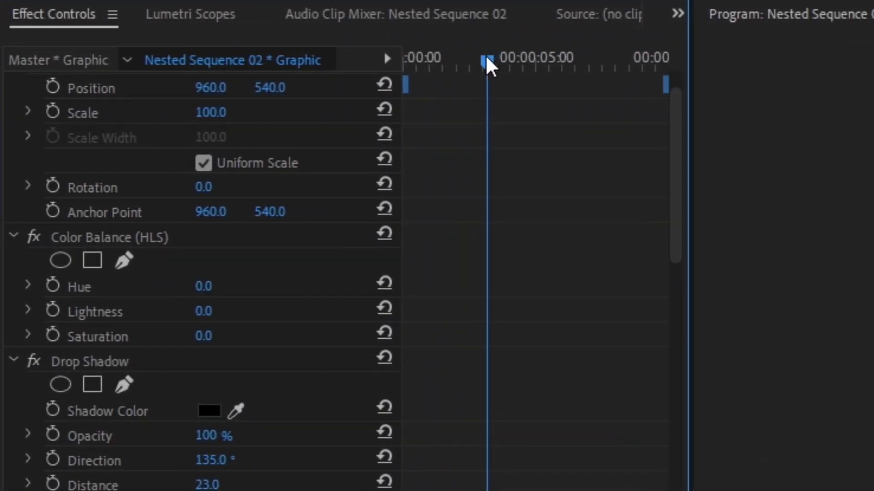
Keyframe the middle Trippy clip's Hue from 0° at the start to 2x36.0° at the end.
drag(486, 58, 405, 58)
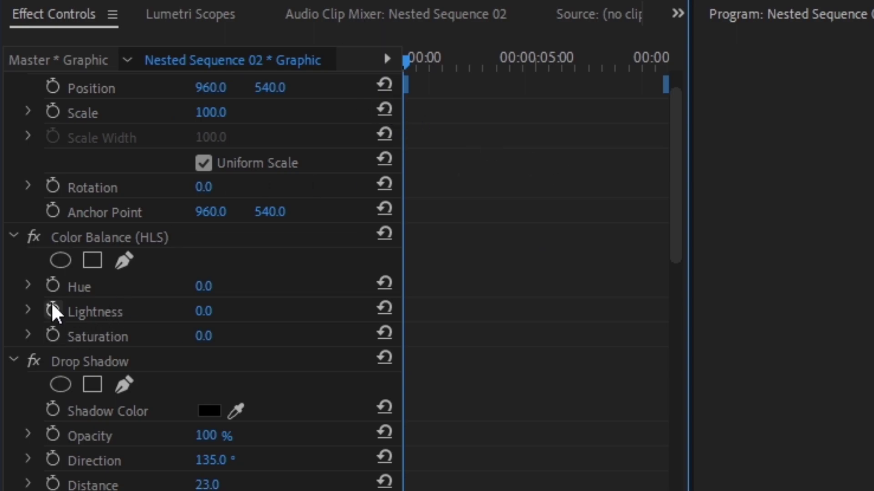
click(53, 286)
drag(408, 63, 678, 75)
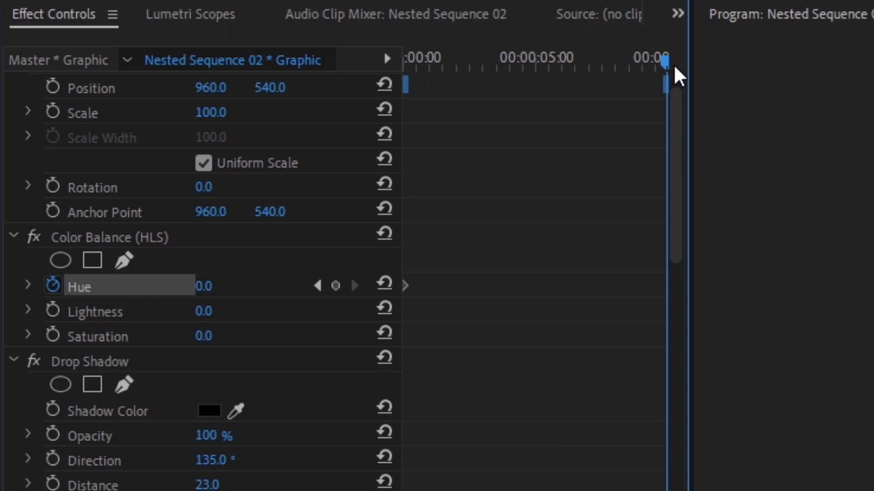
drag(205, 286, 536, 286)
drag(595, 286, 547, 286)
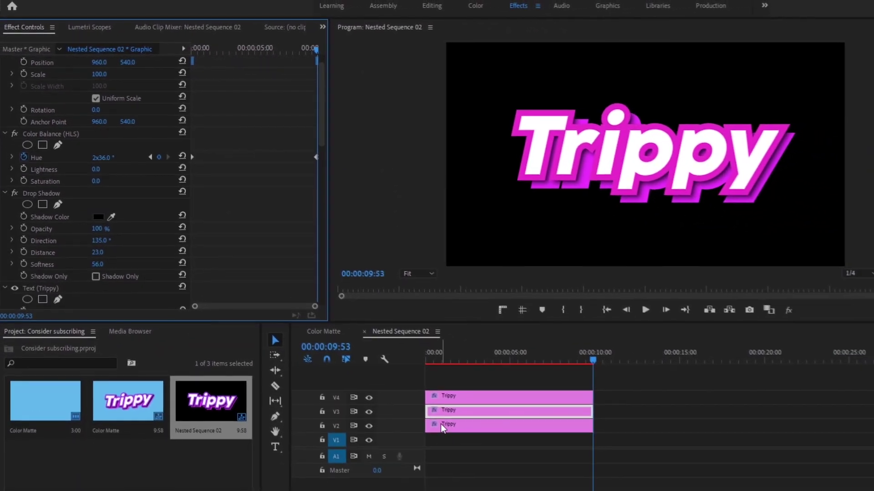
Copy the Color Balance (HLS) hue animation and paste it onto the V2 Trippy clip.
click(55, 144)
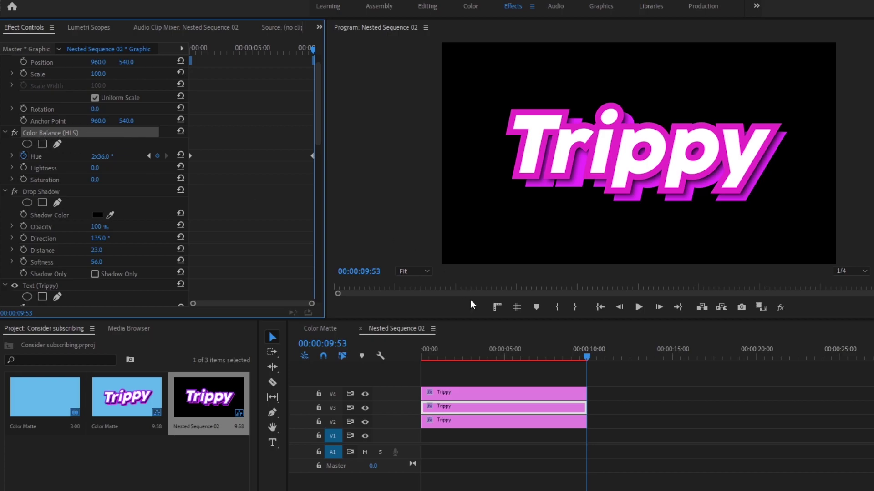
click(467, 423)
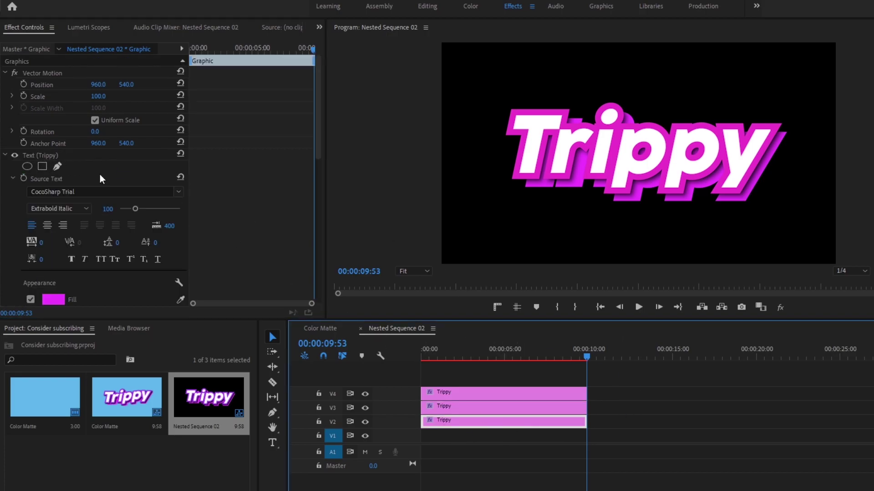
key(ctrl+v)
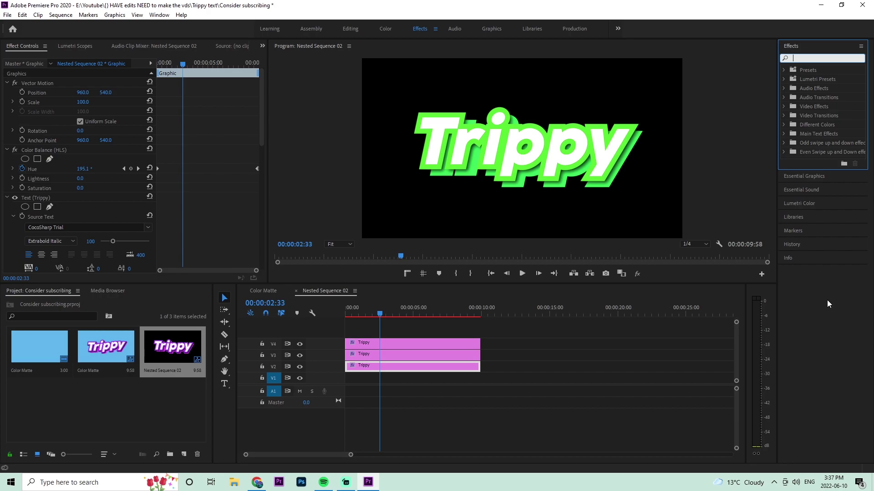
Apply VR Glow to the V4 Trippy clip with Luma Threshold 0.10.
click(403, 343)
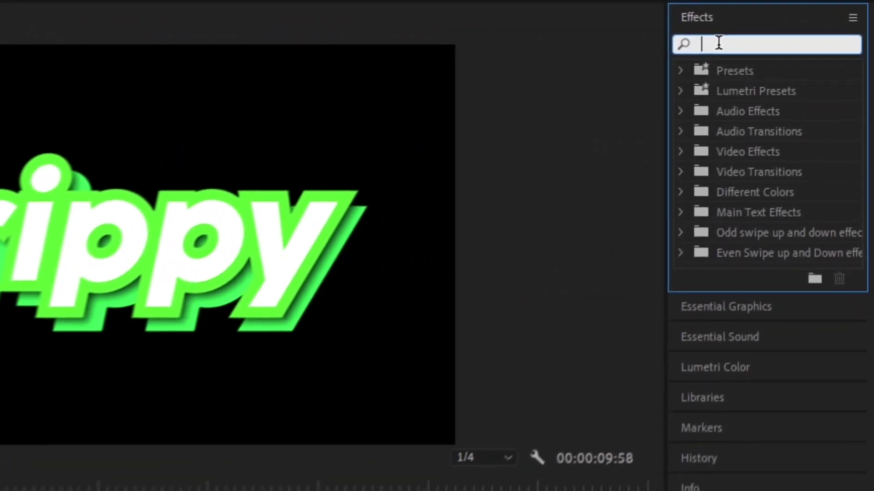
click(778, 54)
text(vr glow)
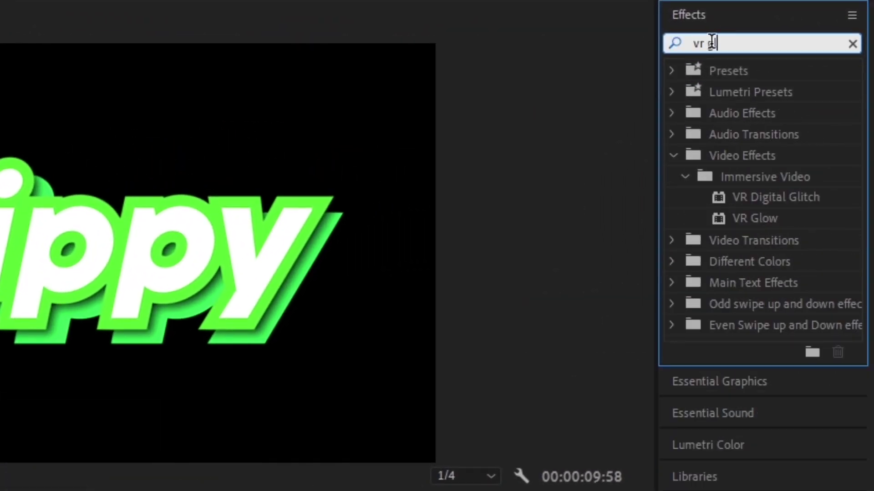
double_click(778, 197)
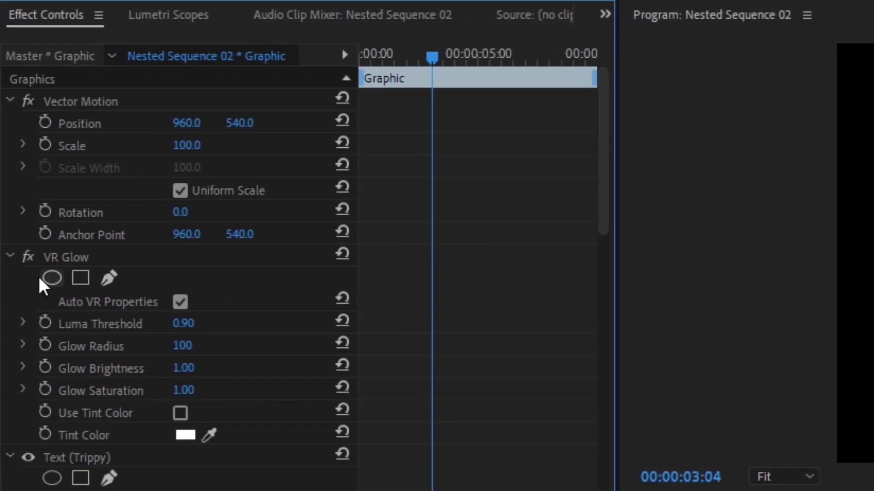
click(199, 318)
text(0)
key(Return)
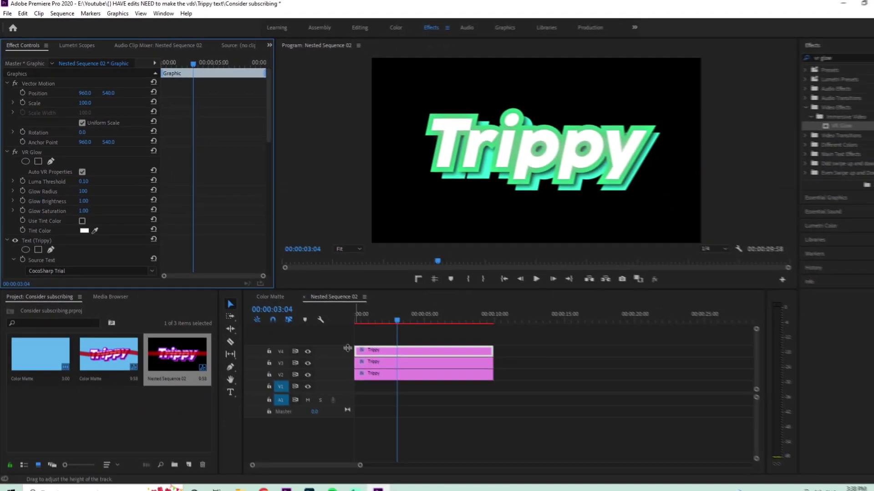
Apply VR Glow to the V3 Trippy clip and set its Luma Threshold to 0.40.
click(392, 362)
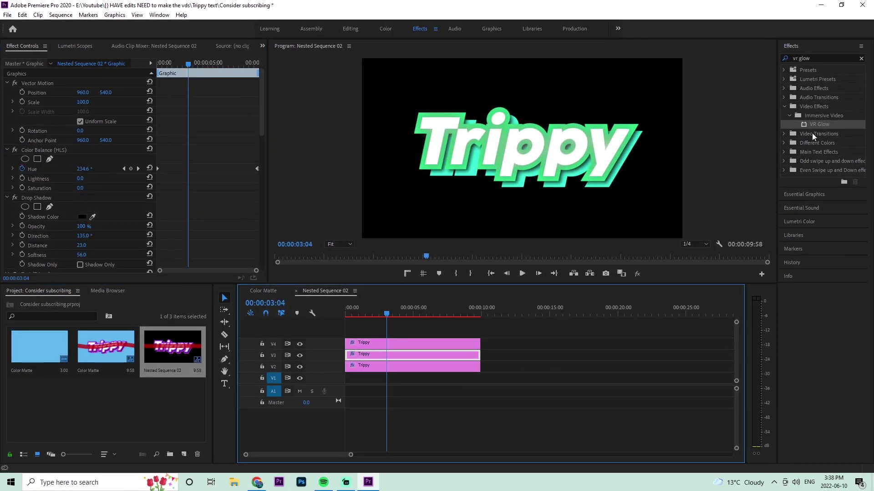
drag(818, 125, 31, 176)
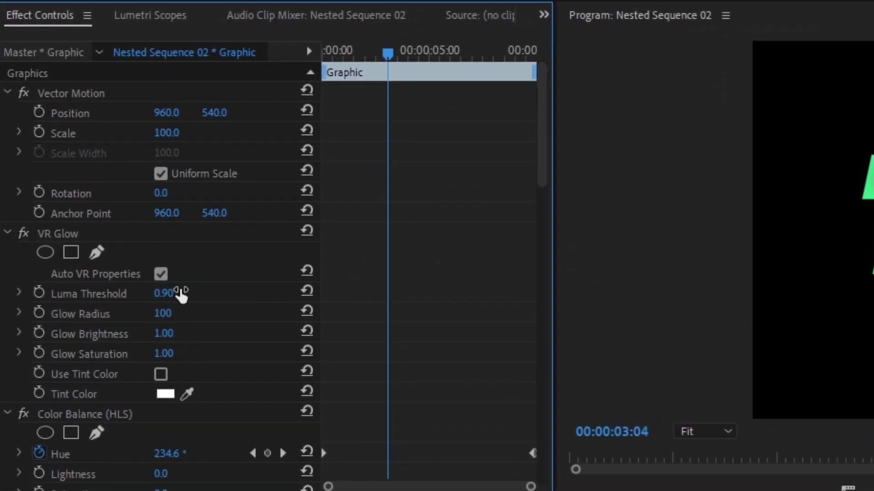
click(177, 290)
text(0.6)
key(Return)
drag(181, 295, 172, 295)
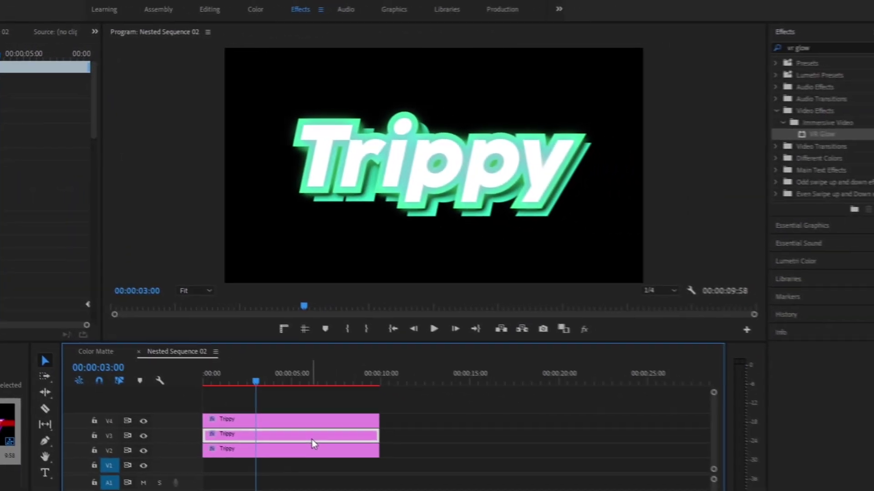
Add VR Glow to the V2 Trippy clip with Luma Threshold 0.00.
click(311, 448)
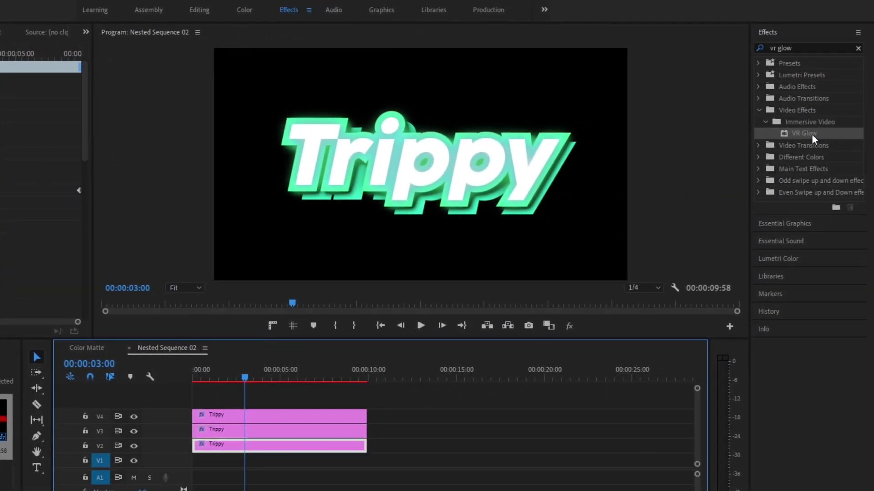
click(812, 135)
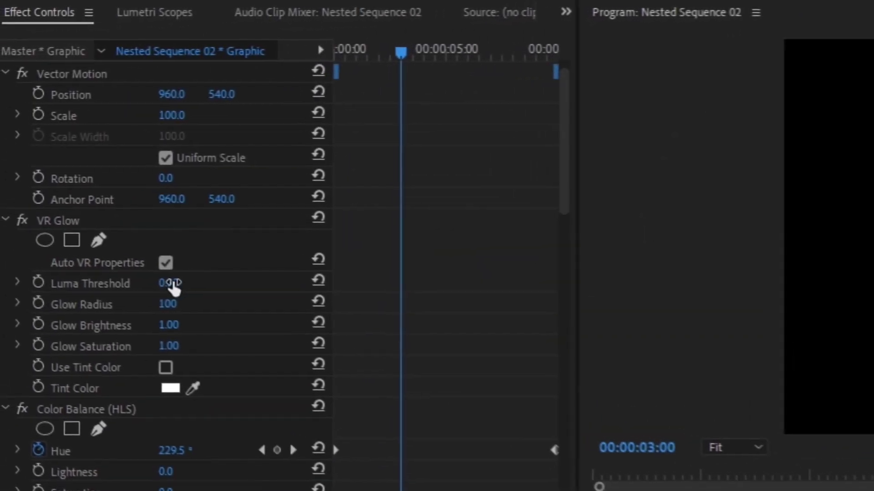
drag(182, 286, 132, 247)
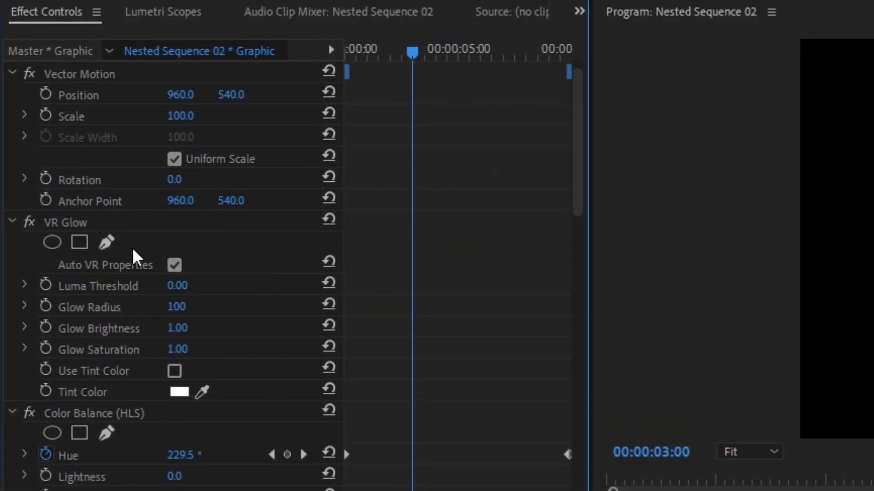
Duplicate the V2 clip's VR Glow and set the copy's Luma Threshold to 0.
click(95, 222)
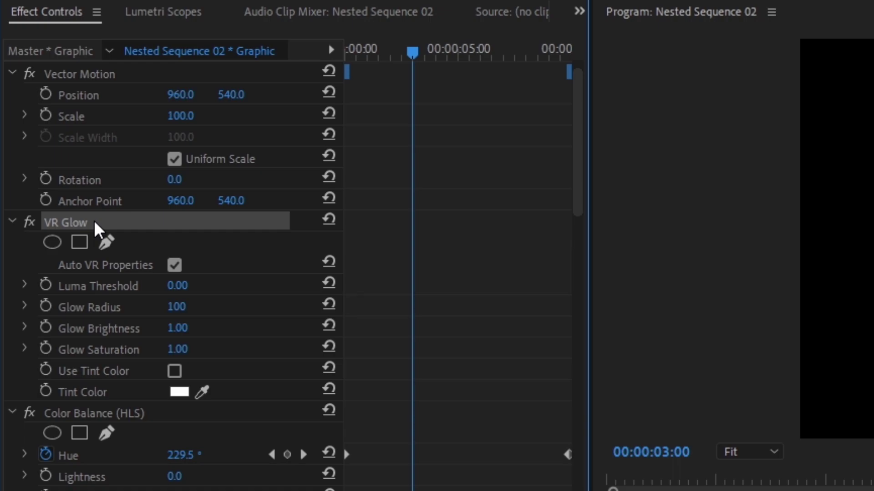
key(ctrl+c)
key(ctrl+v)
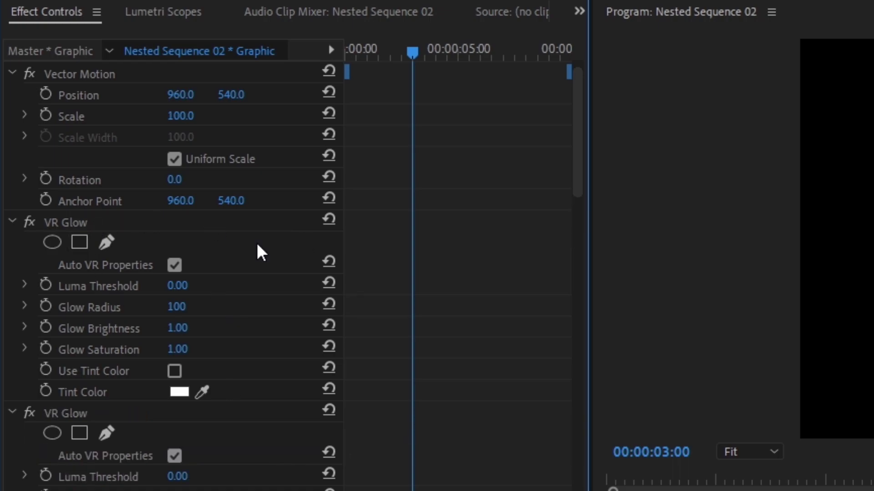
click(177, 287)
text(0)
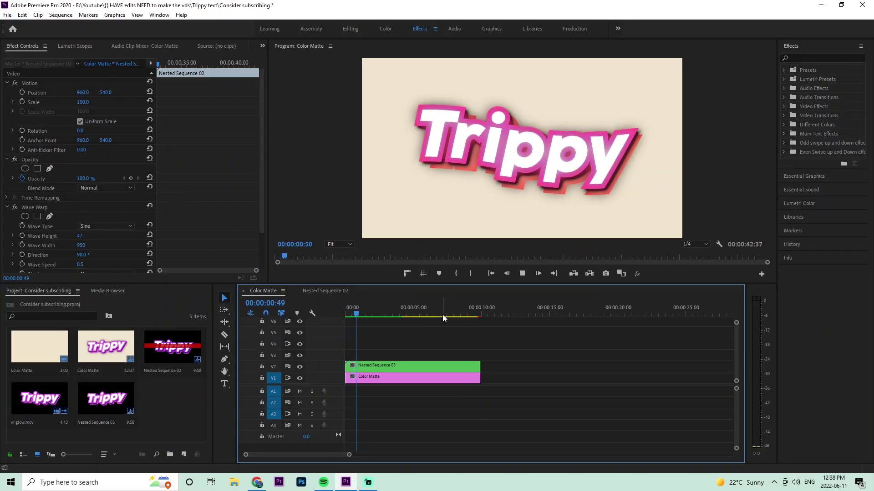